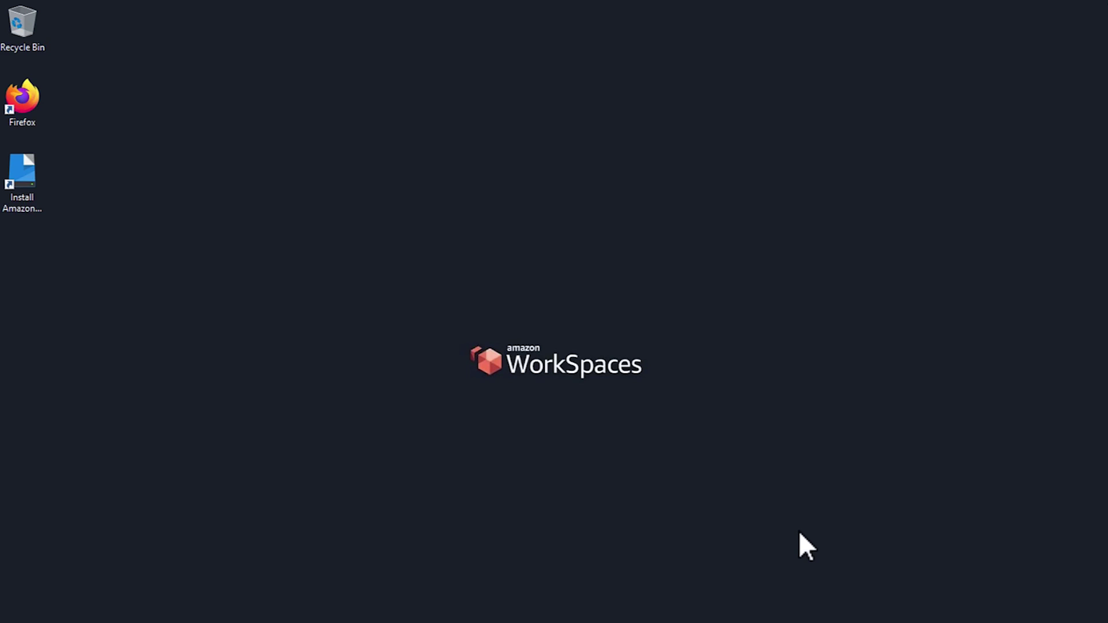
Show the About Amazon WorkSpaces window to check client version 5.26.2.5779.
mouse_move(119, 11)
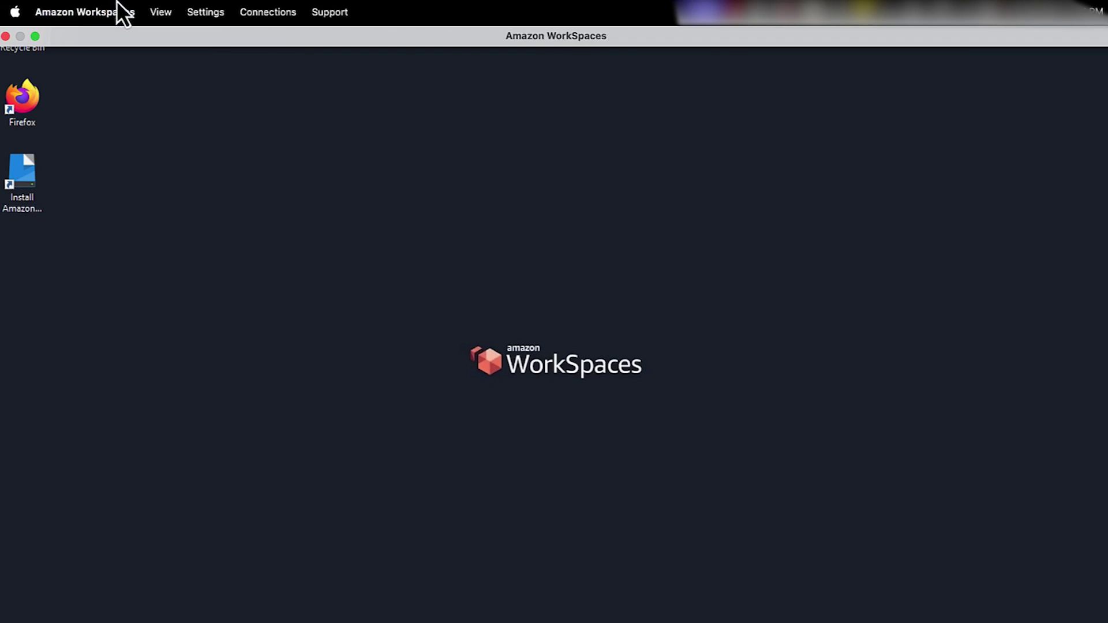
click(72, 12)
click(101, 38)
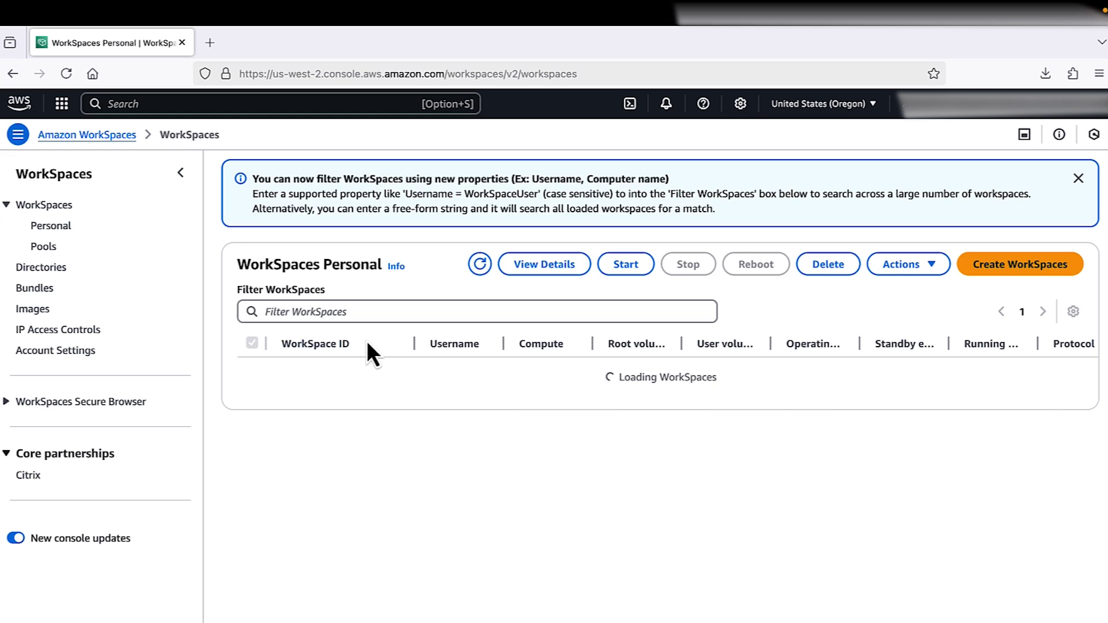
Open the selected WorkSpace's details page from the WorkSpaces Personal list.
click(358, 372)
click(342, 376)
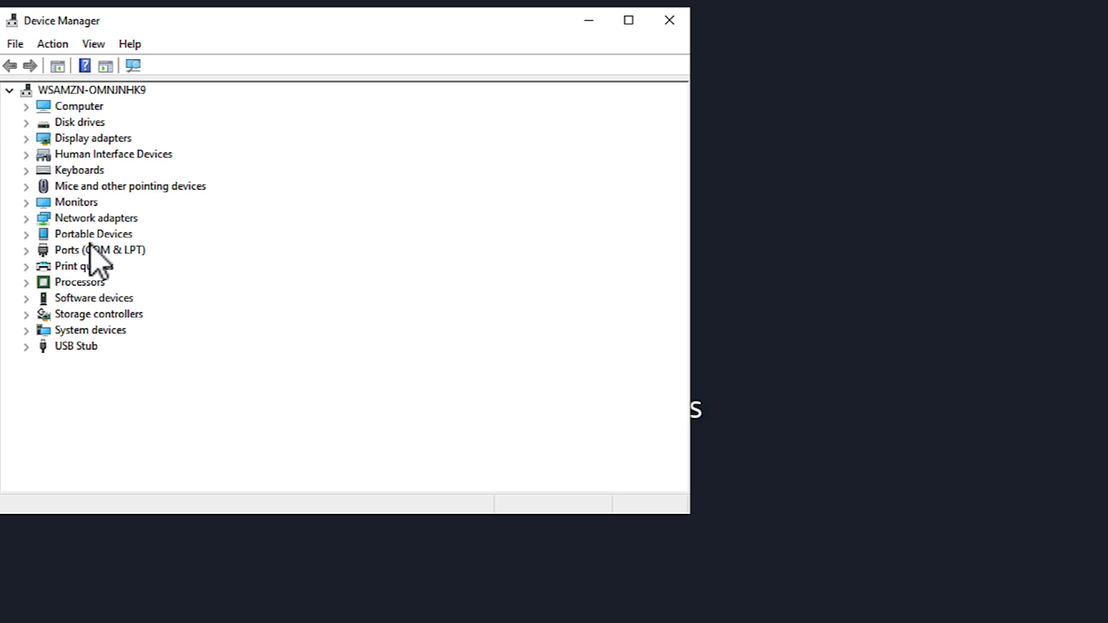
Start Add legacy hardware and manually choose the Sound, video and game controllers category.
click(53, 44)
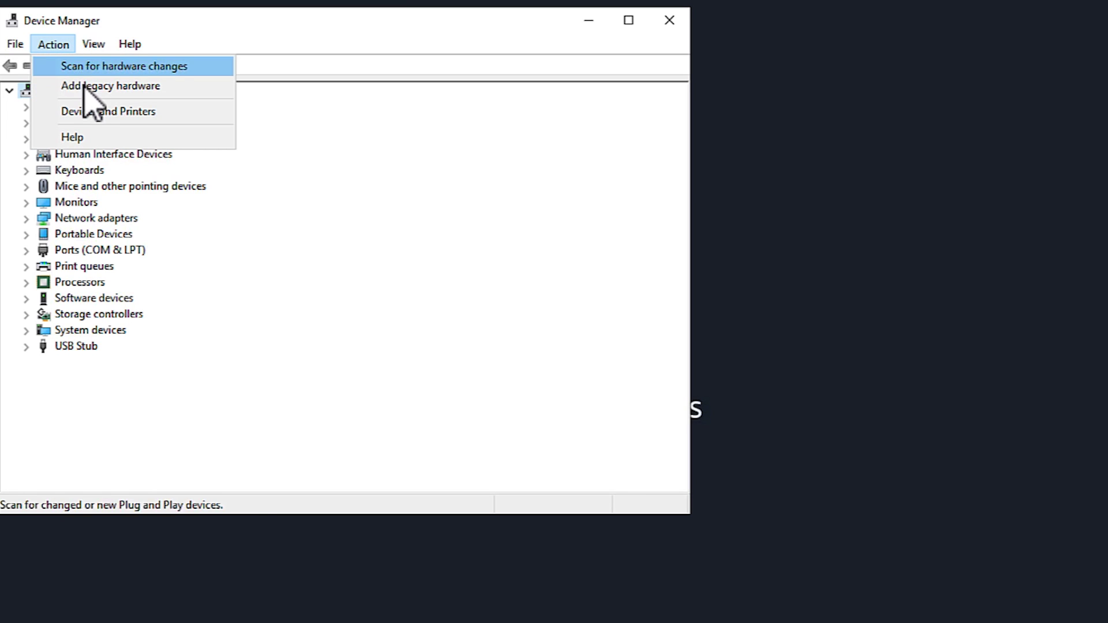
click(84, 86)
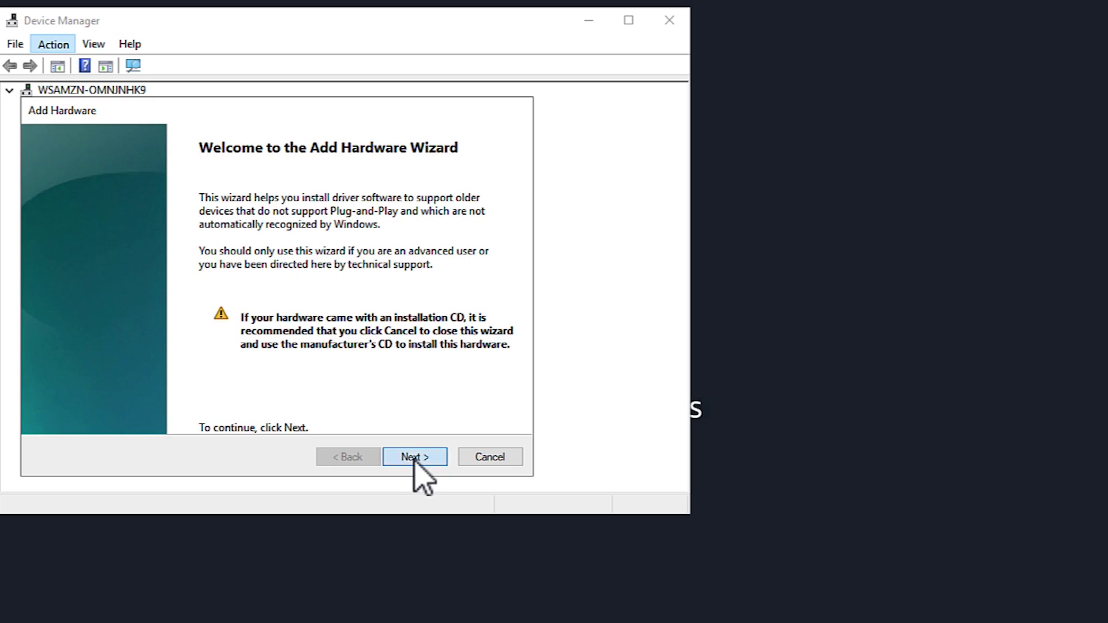
click(415, 457)
key(alt+m)
click(409, 457)
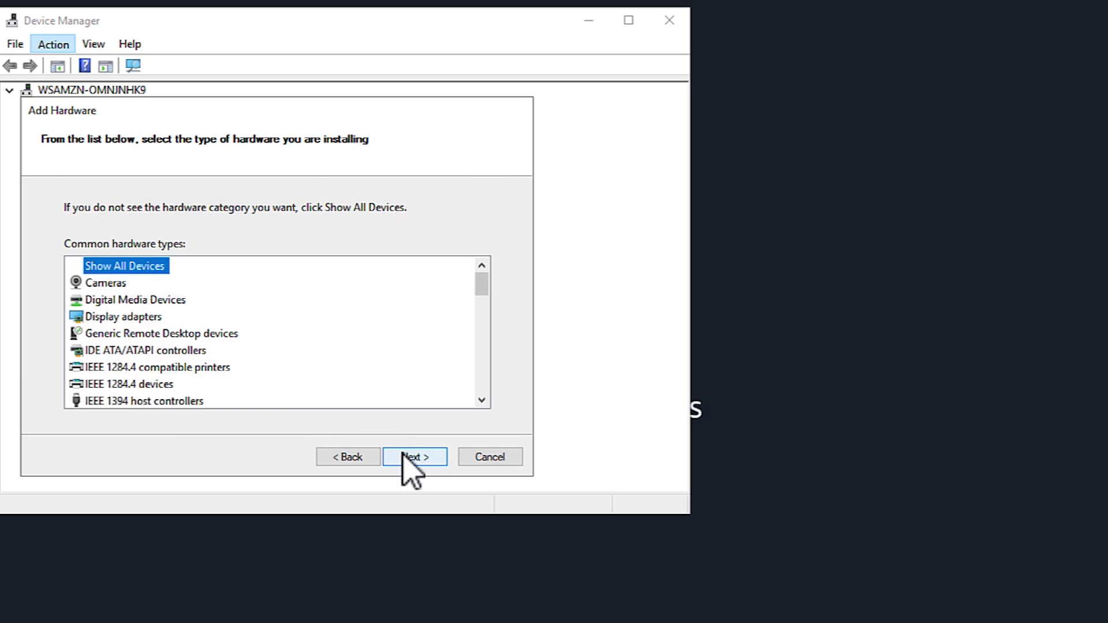
scroll(487, 304, down, 12)
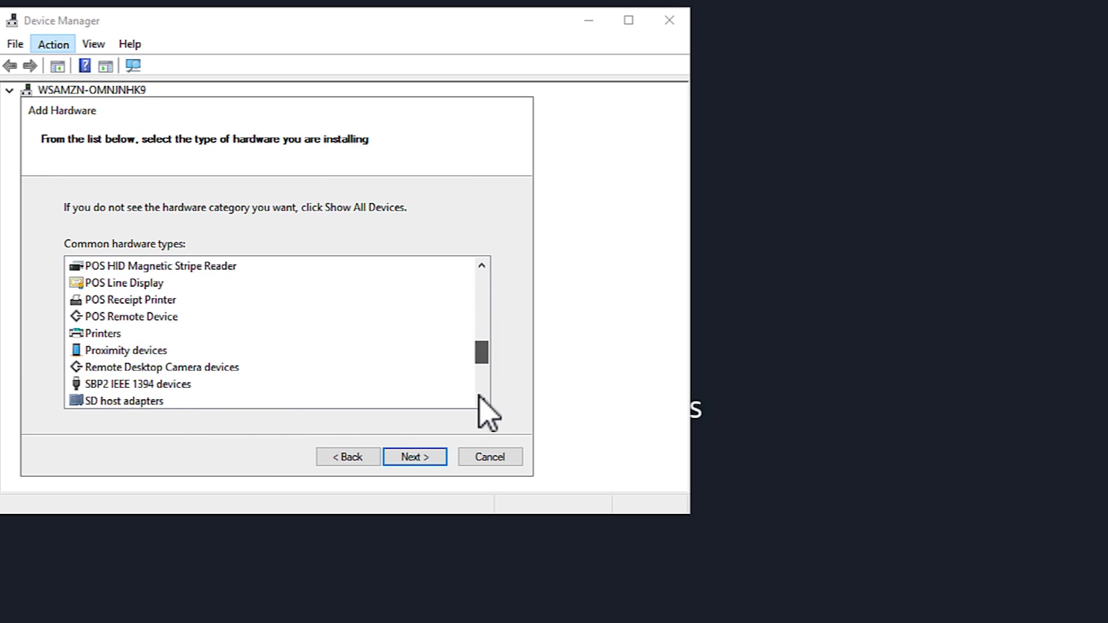
click(248, 369)
click(179, 300)
click(409, 458)
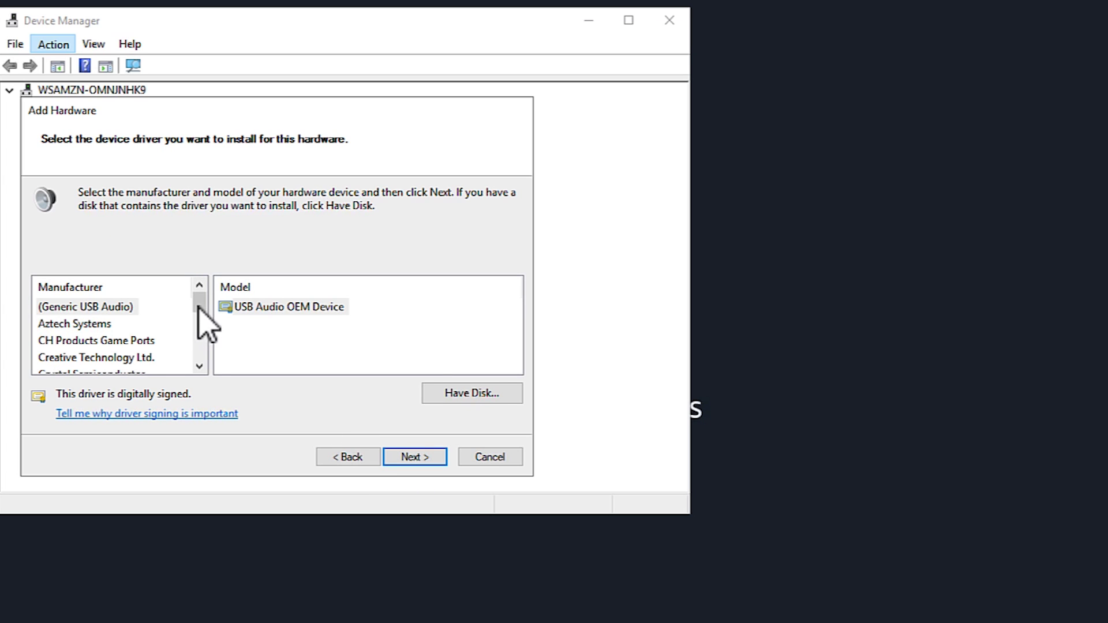
Install the Teradici Virtual Audio Driver and verify it under Sound, video and game controllers.
drag(198, 302, 198, 366)
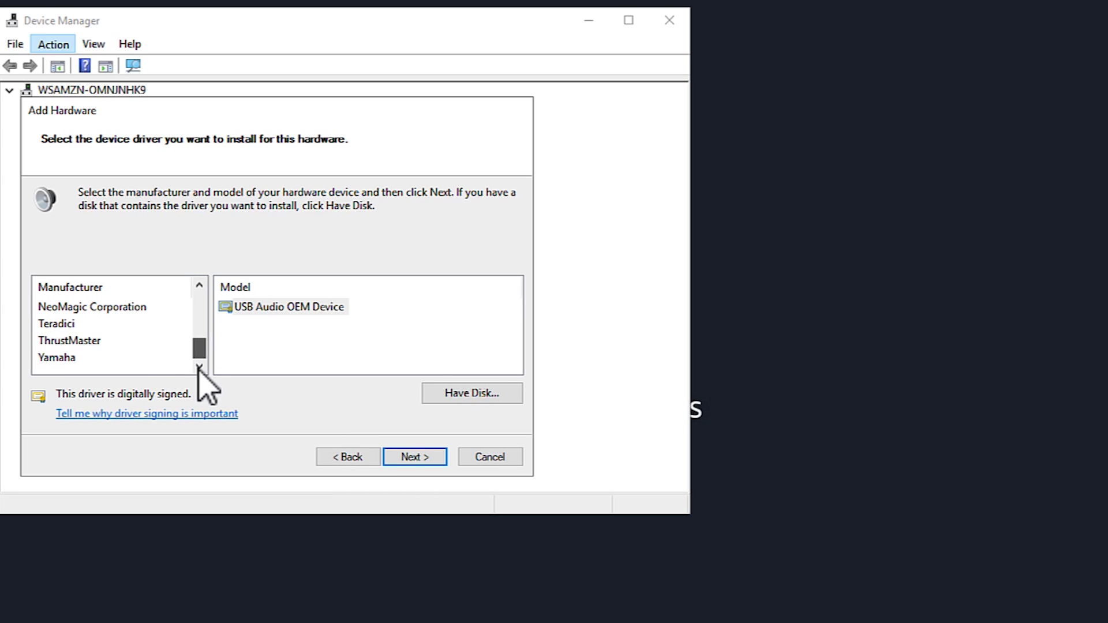
click(53, 324)
click(408, 457)
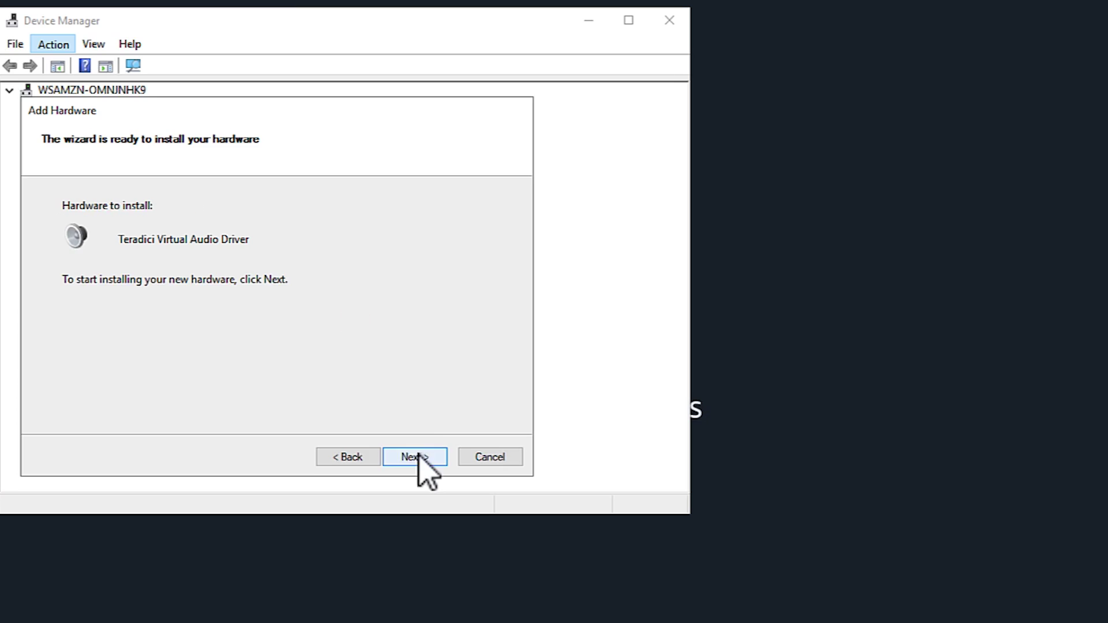
click(416, 457)
click(415, 457)
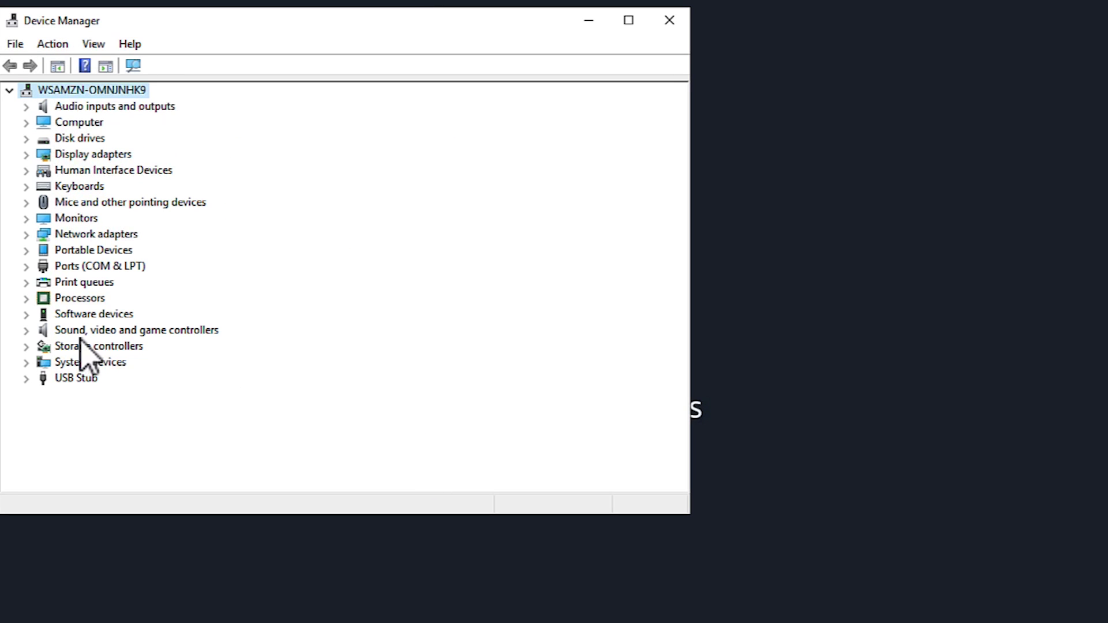
click(27, 331)
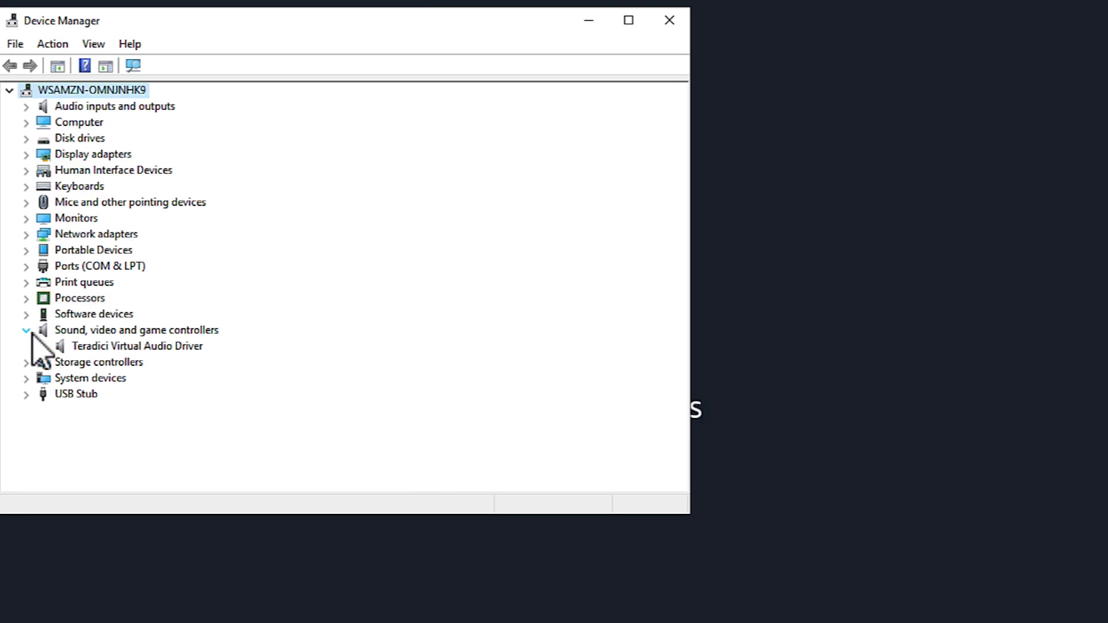
click(91, 347)
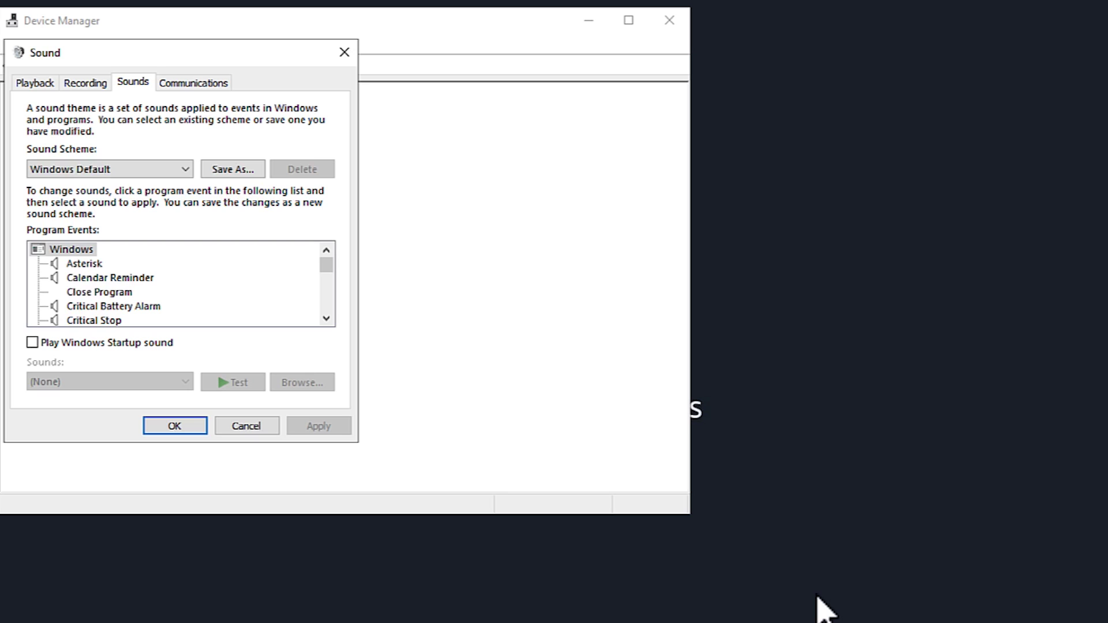
Confirm Speakers (Teradici Virtual Audio Driver) is the enabled default playback device.
click(33, 83)
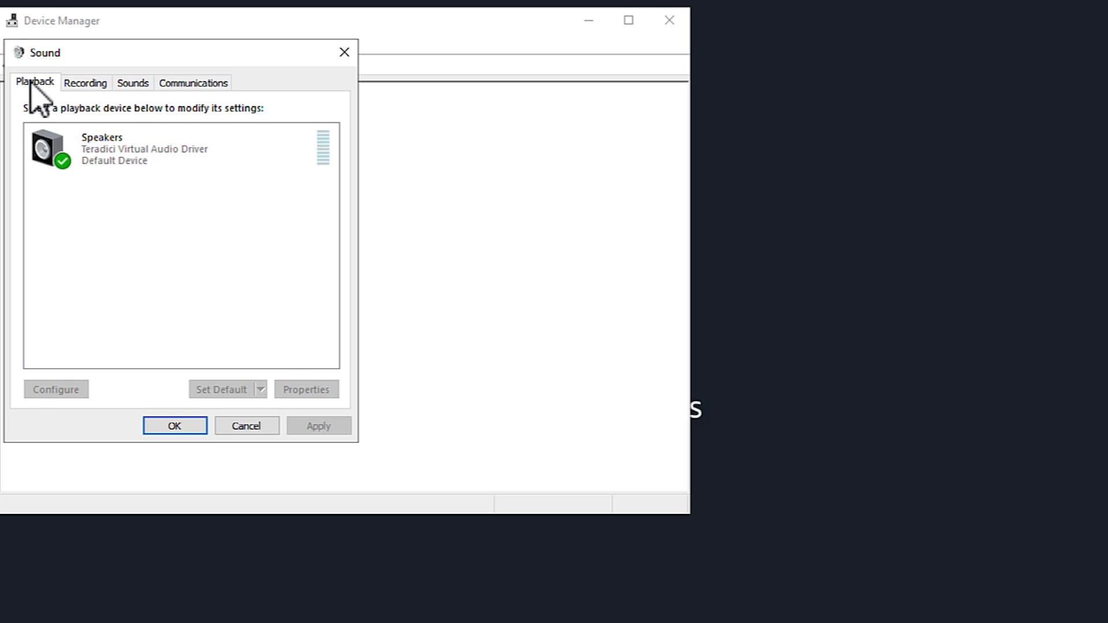
click(109, 145)
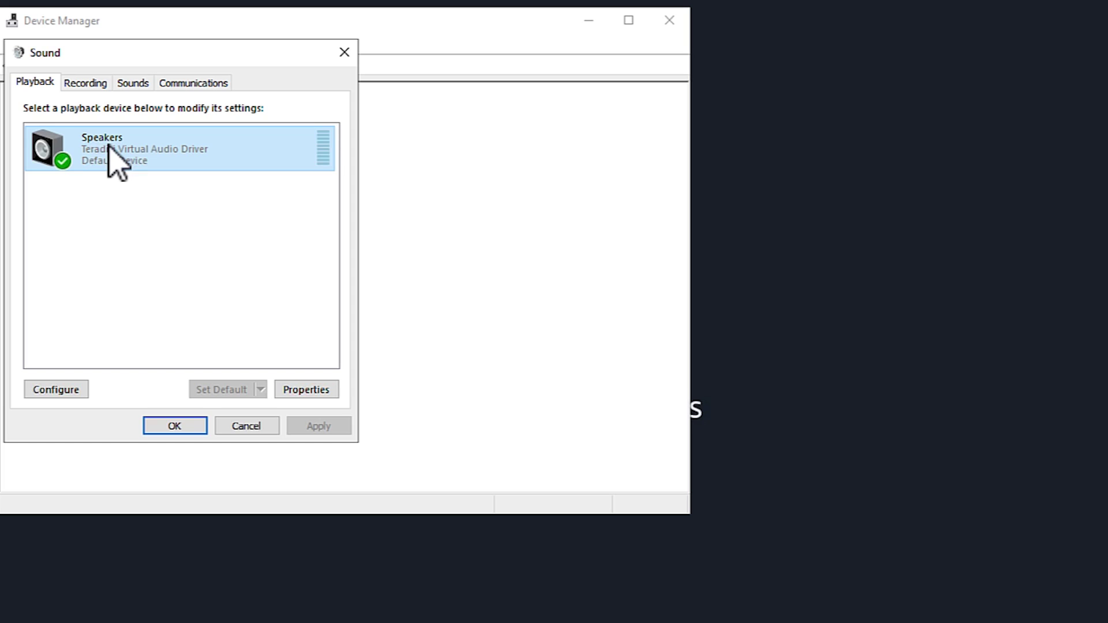
right_click(107, 141)
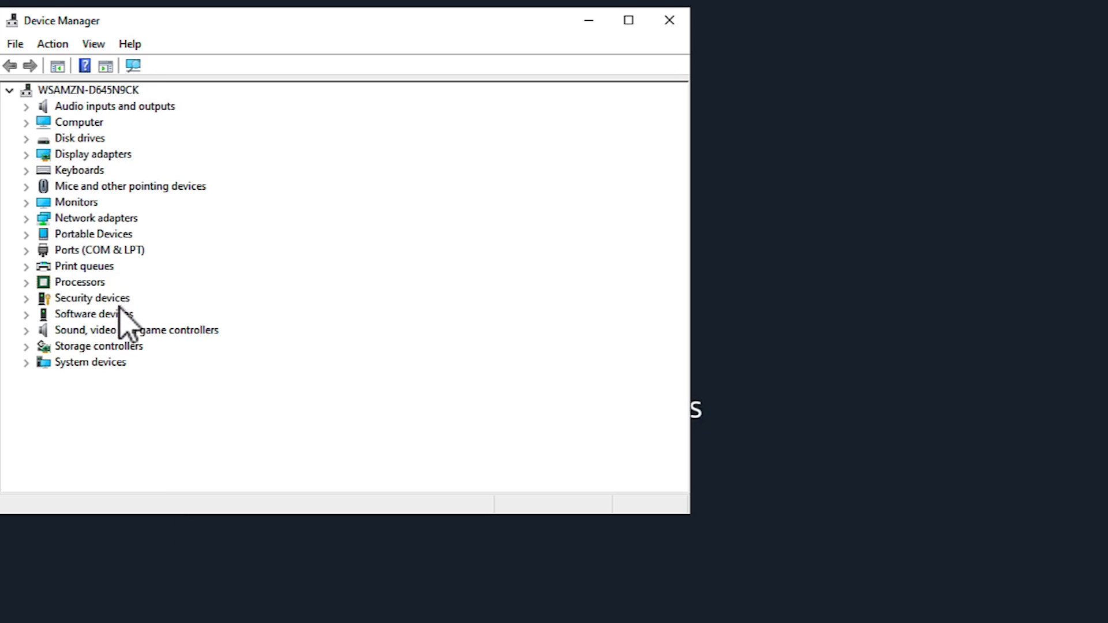
Start Add legacy hardware again and manually choose Sound, video and game controllers.
click(26, 330)
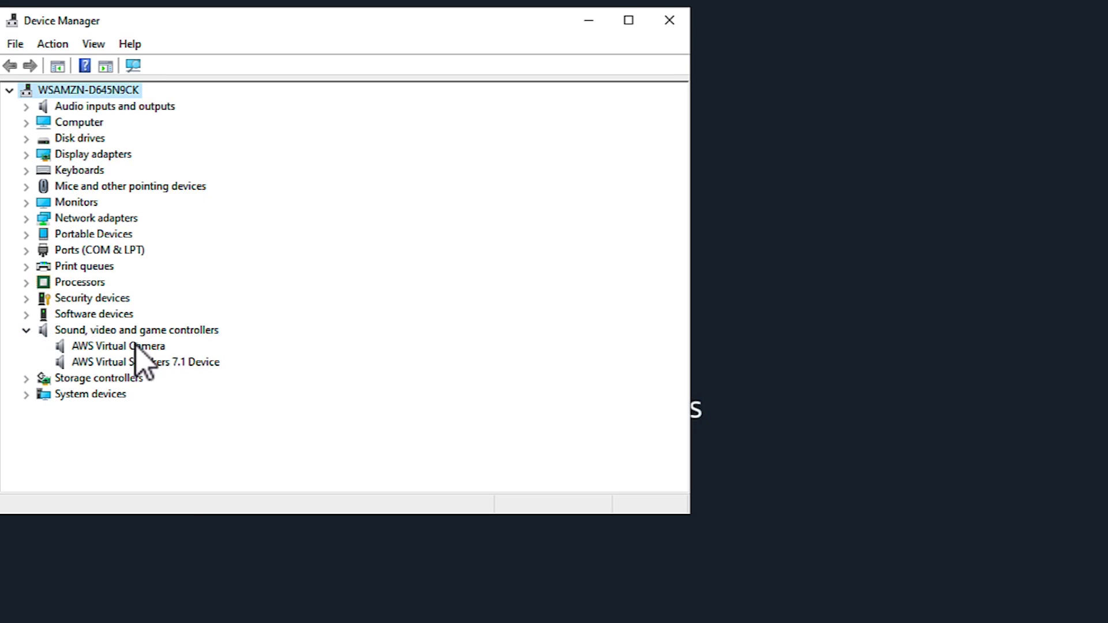
click(55, 46)
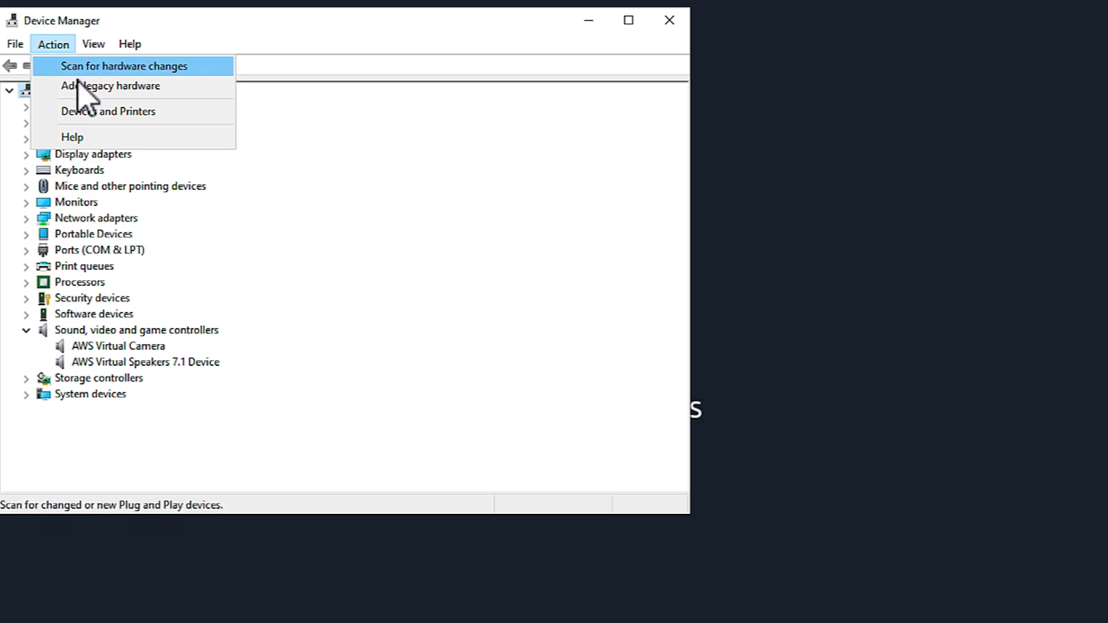
click(79, 87)
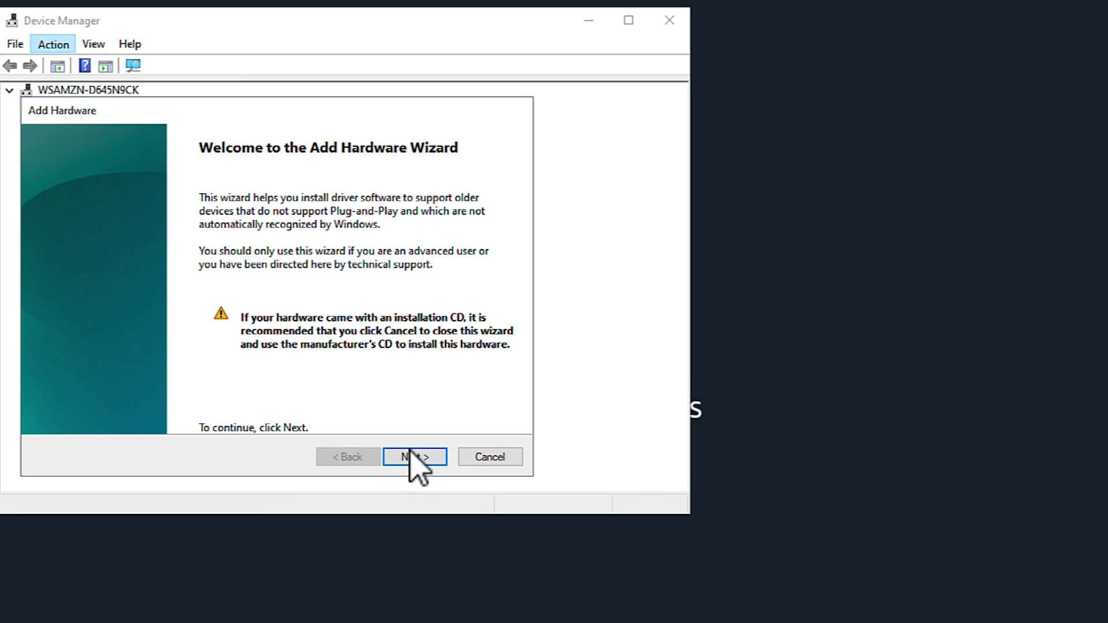
click(410, 457)
click(353, 310)
click(407, 457)
drag(482, 284, 477, 396)
click(256, 301)
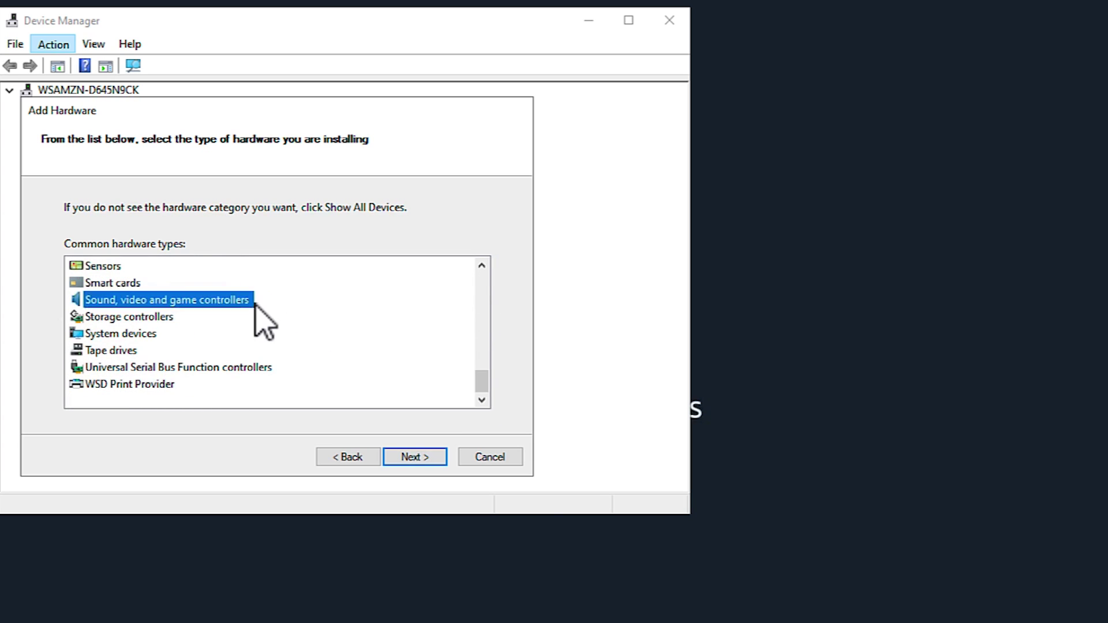
click(412, 456)
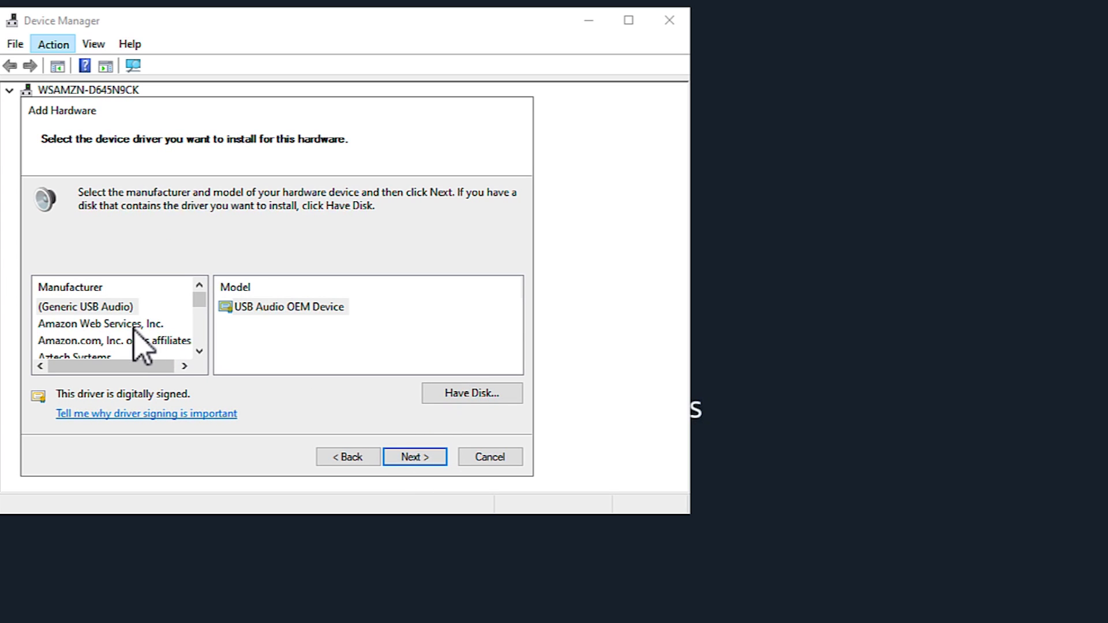
Install the AWS Virtual Microphone Device from Amazon.com, Inc. or its affiliates and verify it.
click(128, 342)
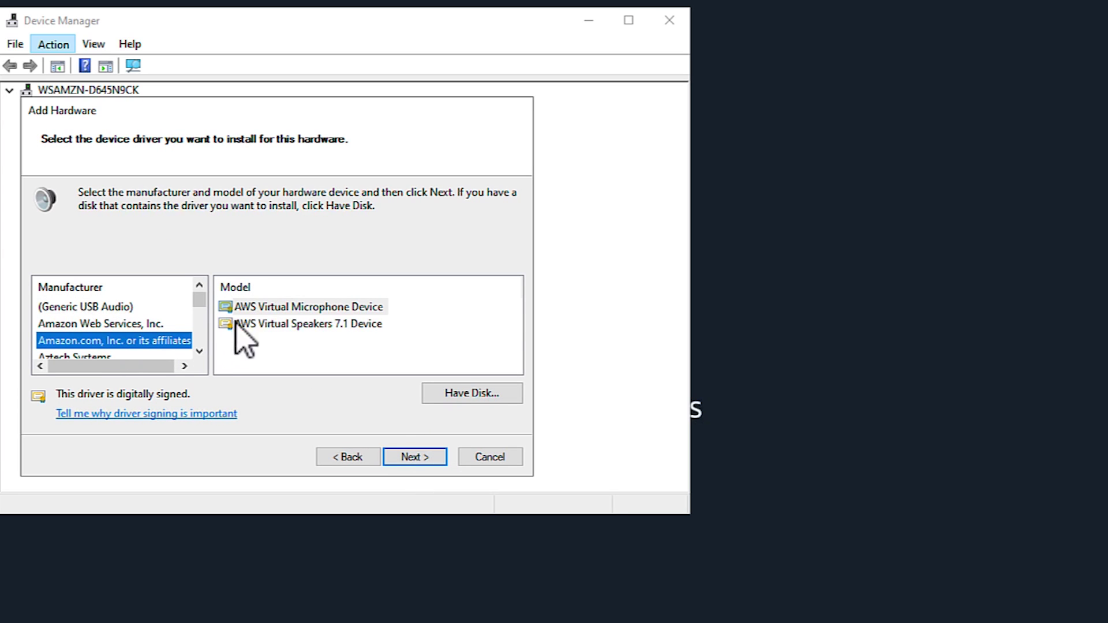
click(298, 307)
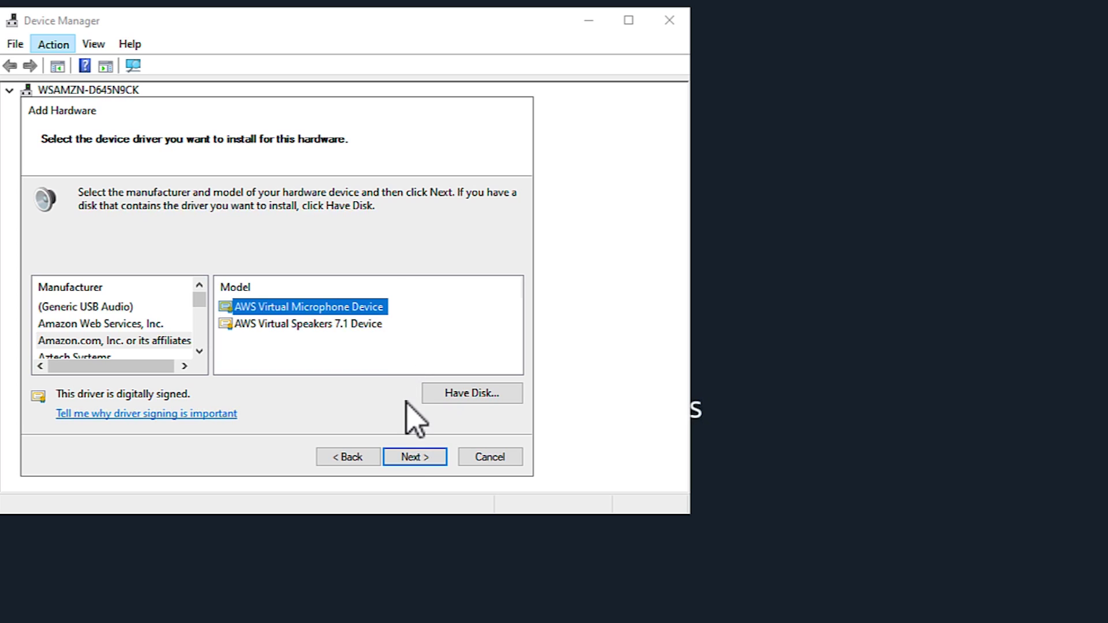
click(408, 456)
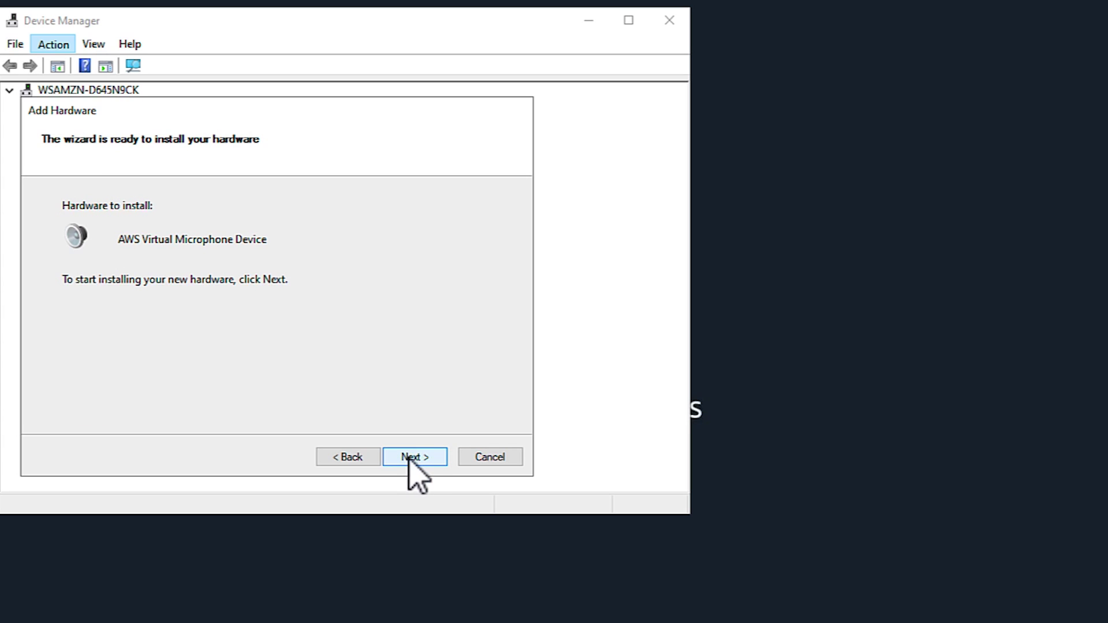
click(415, 458)
click(414, 457)
click(173, 364)
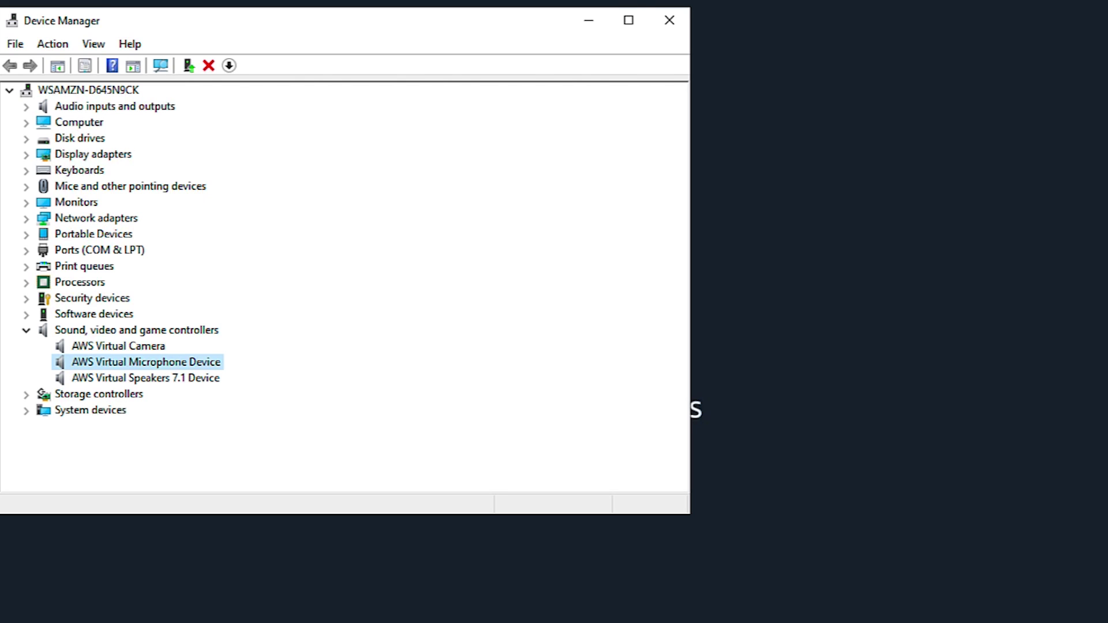
Switch 'Allow apps to access your microphone' to On under Settings > Privacy > Microphone.
click(11, 608)
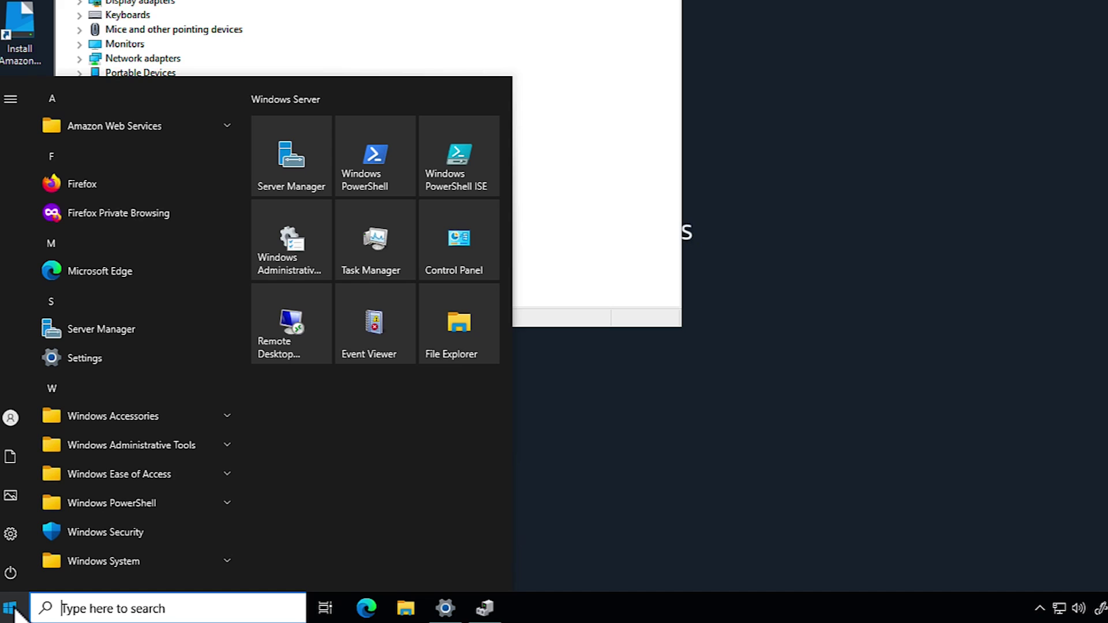
click(12, 529)
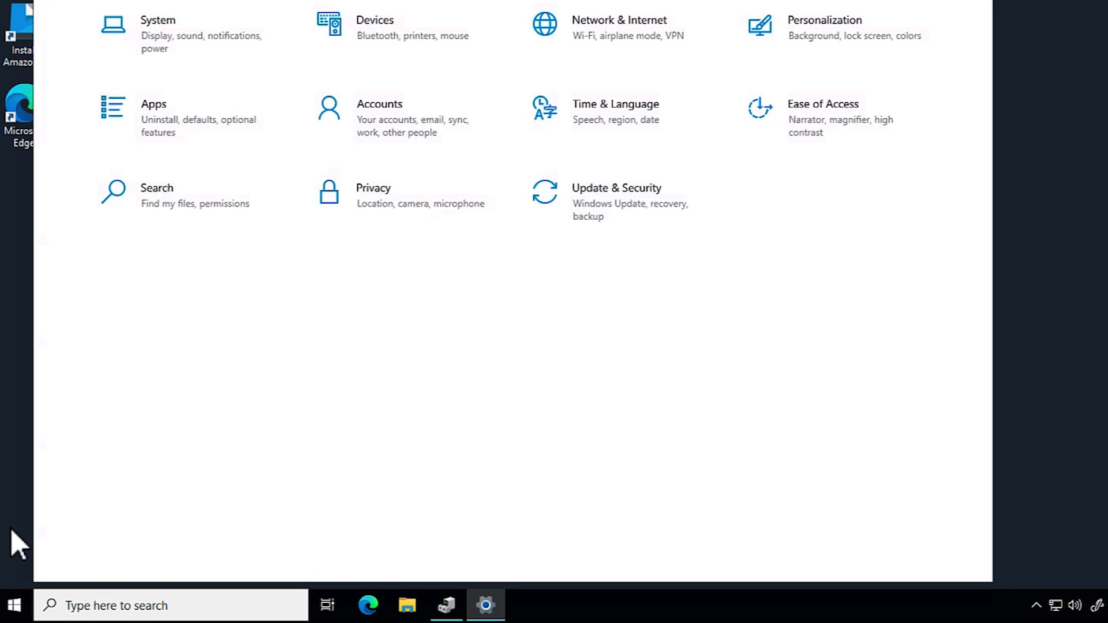
click(382, 198)
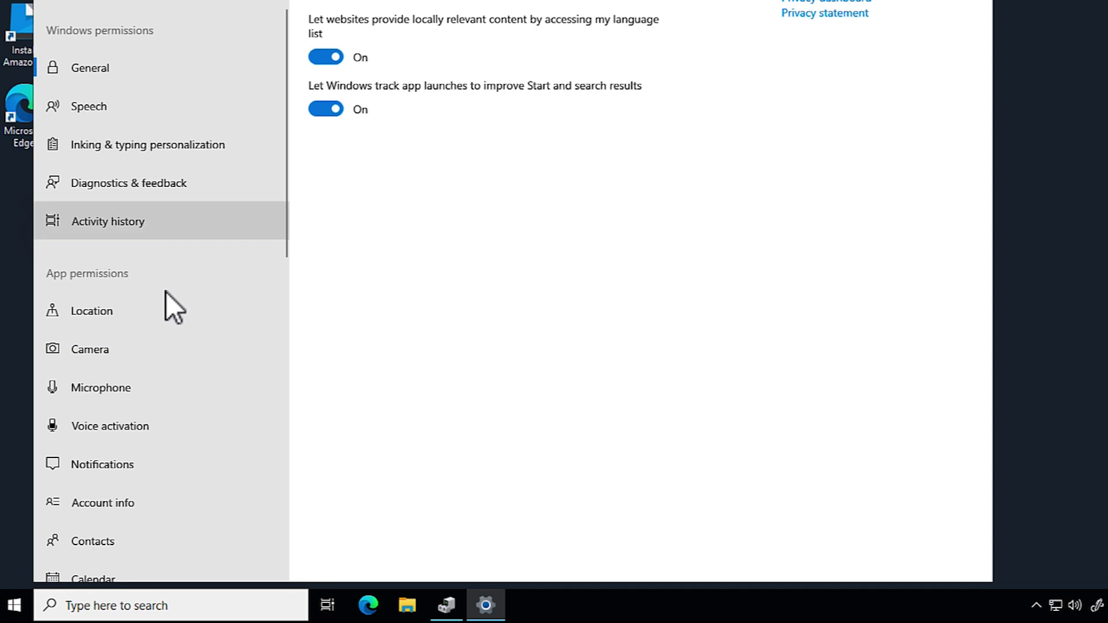
click(108, 392)
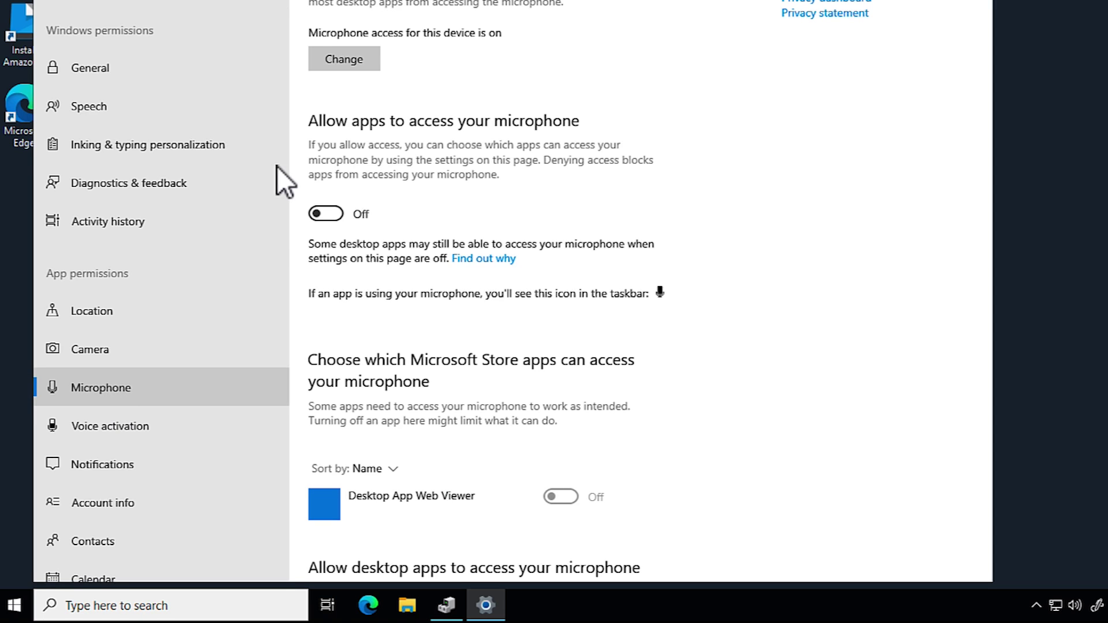
click(323, 215)
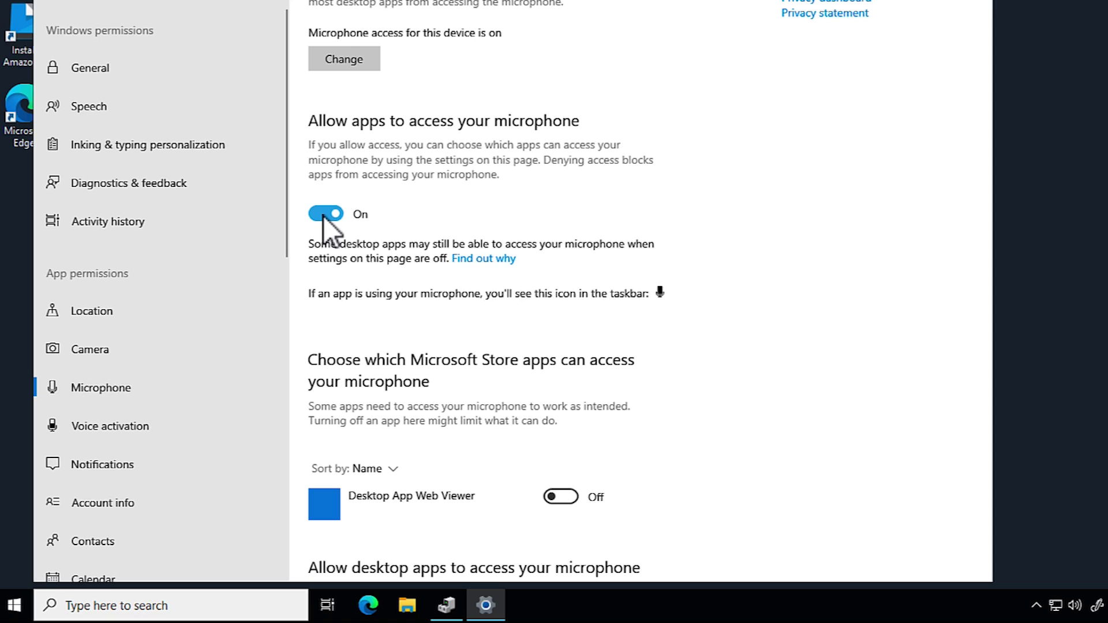